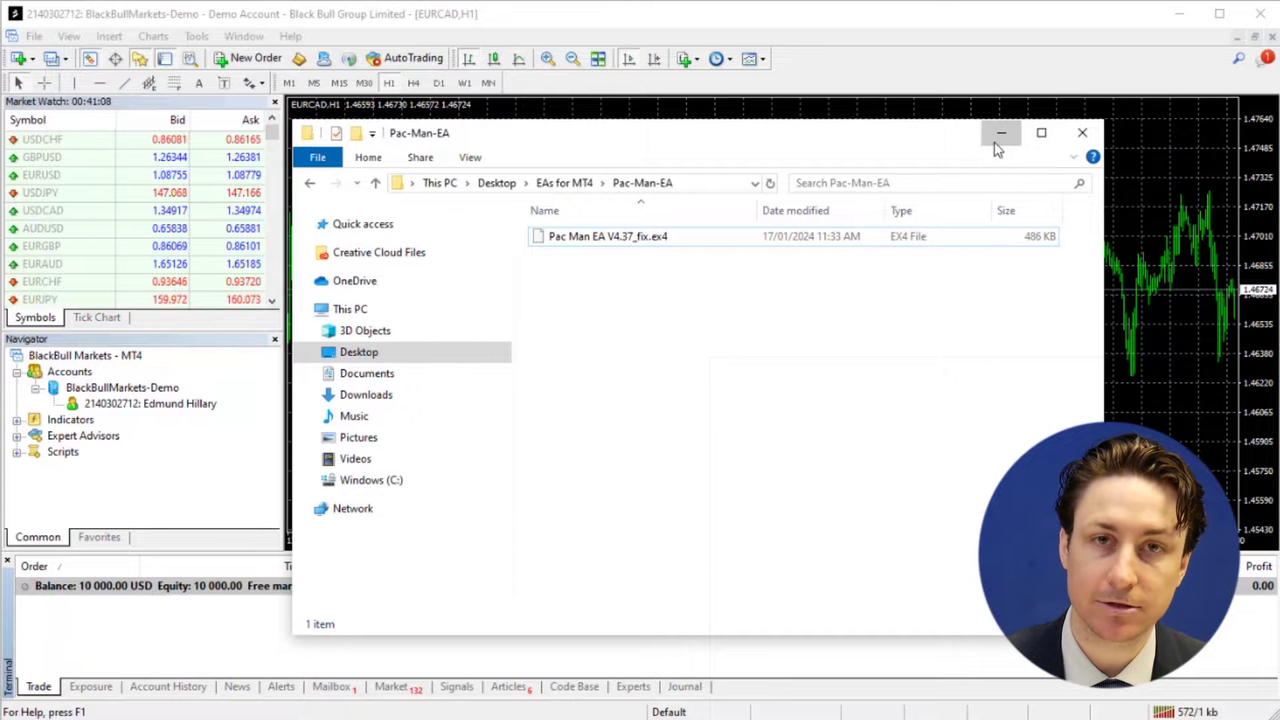
Step: Minimize Explorer, toggle AutoTrading, and open the MT4 data folder from the File menu
{"action": "left_click", "coordinate": [993, 142]}
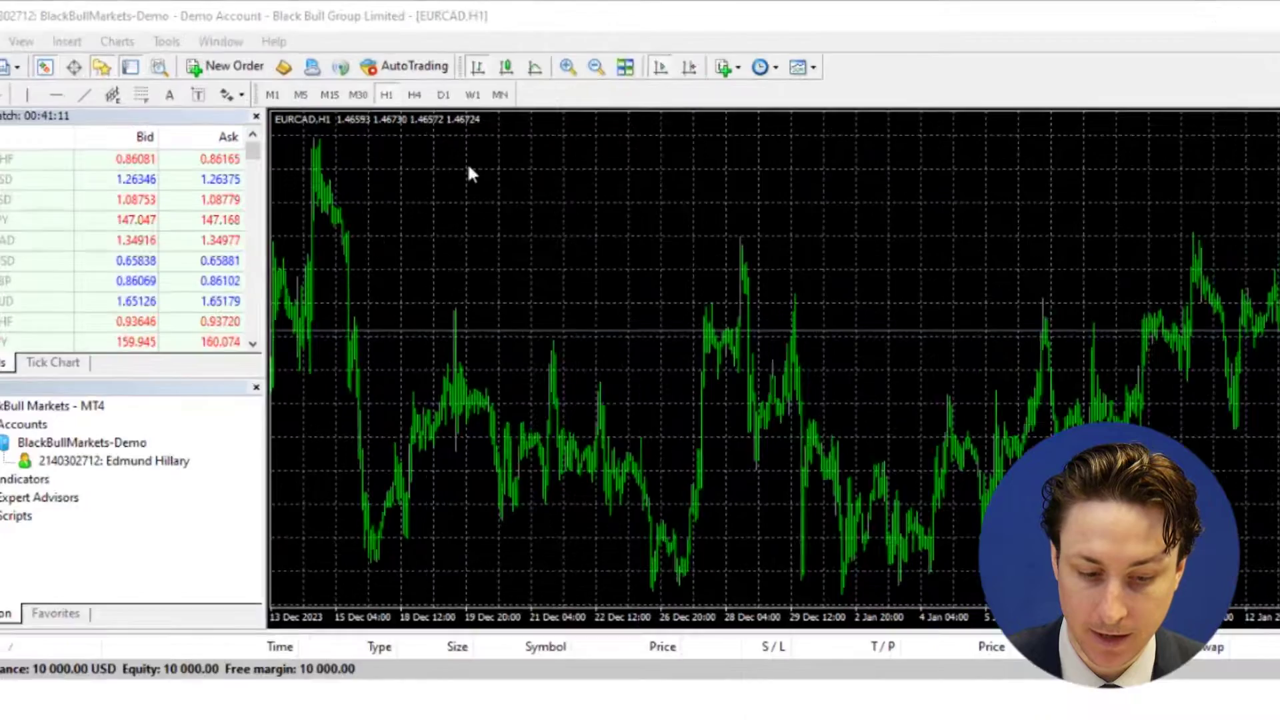
{"action": "left_click", "coordinate": [400, 58]}
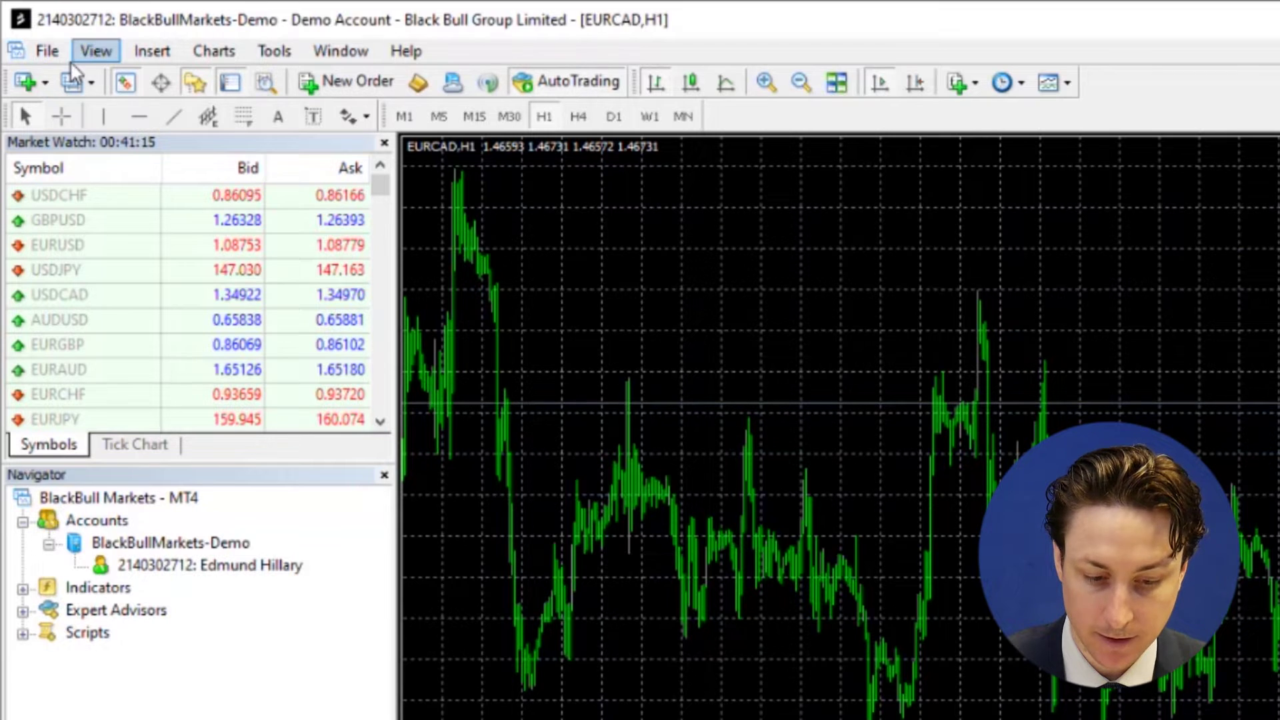
{"action": "left_click", "coordinate": [46, 52]}
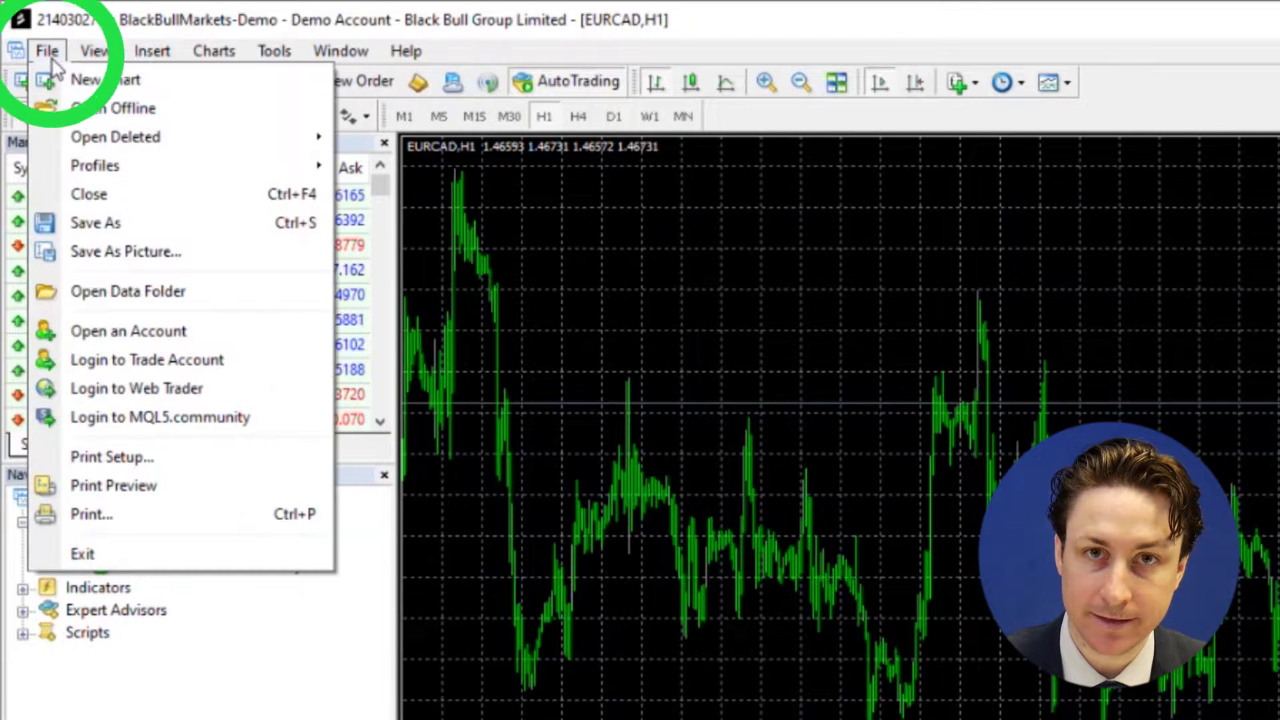
{"action": "left_click", "coordinate": [110, 294]}
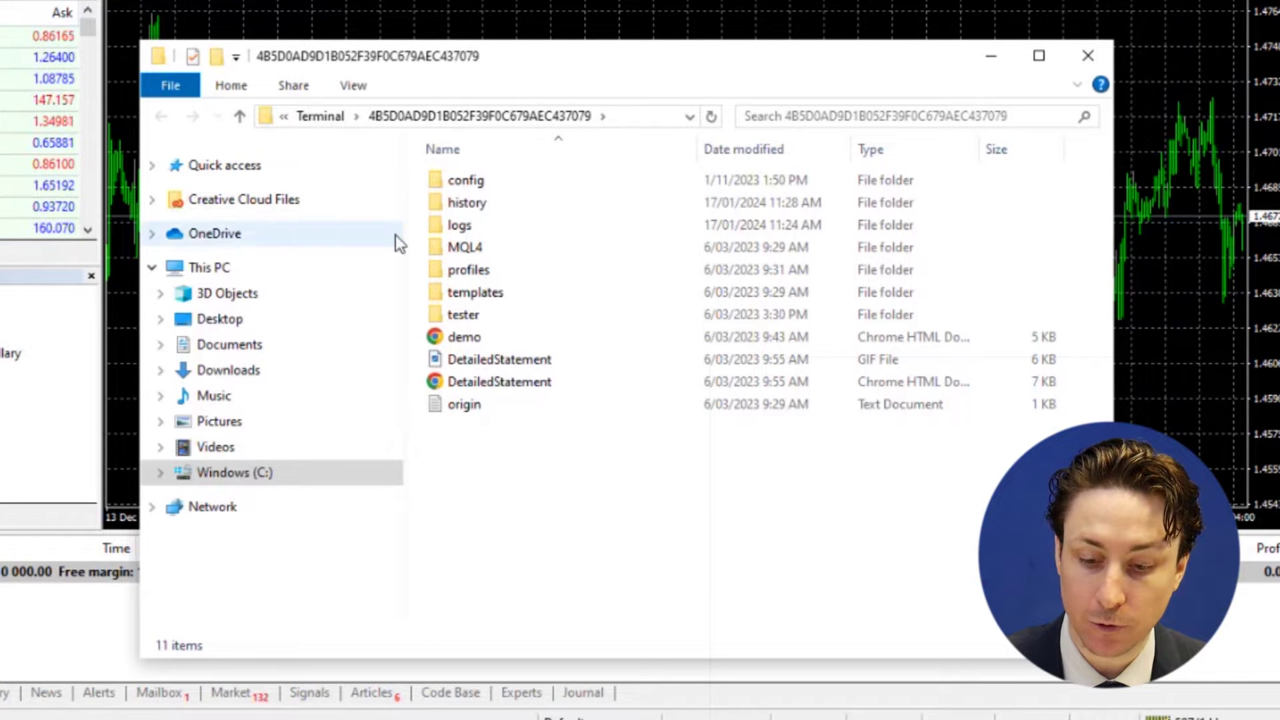
Step: Move Pac Man EA V4.37_fix.ex4 from the Pac-Man-EA folder into MQL4\Experts
{"action": "left_click", "coordinate": [820, 441]}
{"action": "double_click", "coordinate": [466, 247]}
{"action": "left_click", "coordinate": [468, 181]}
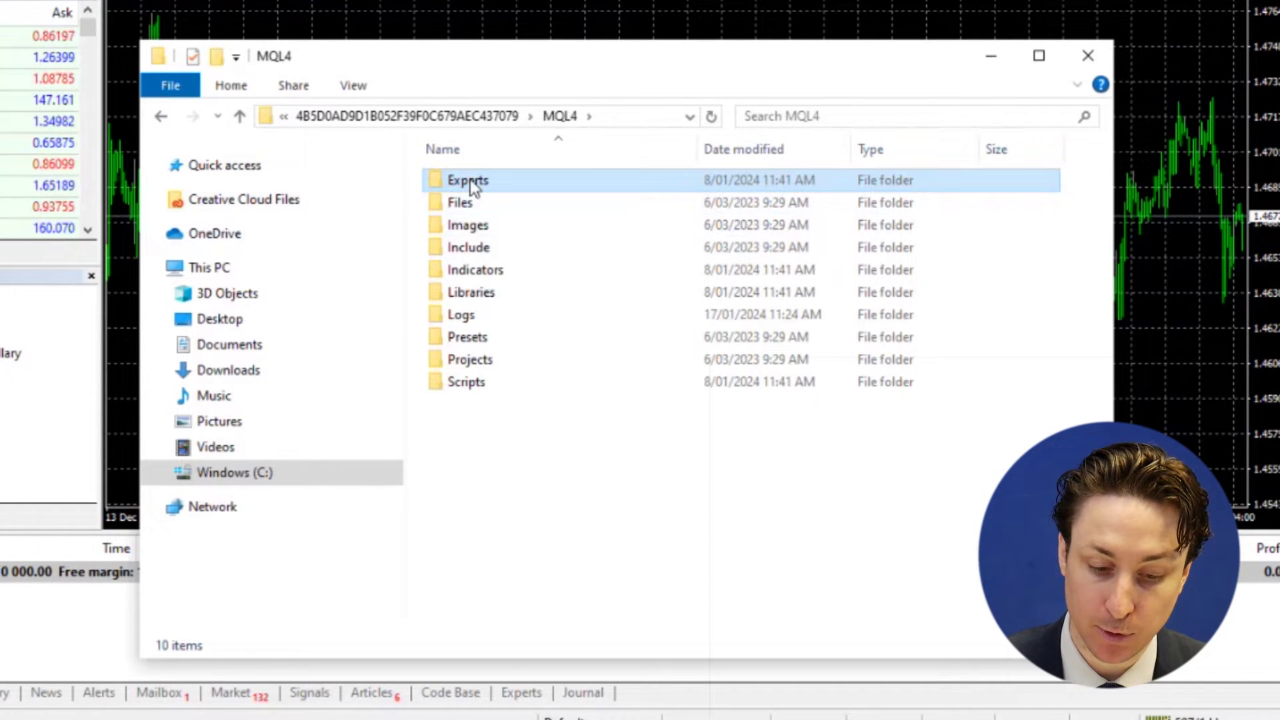
{"action": "double_click", "coordinate": [470, 180]}
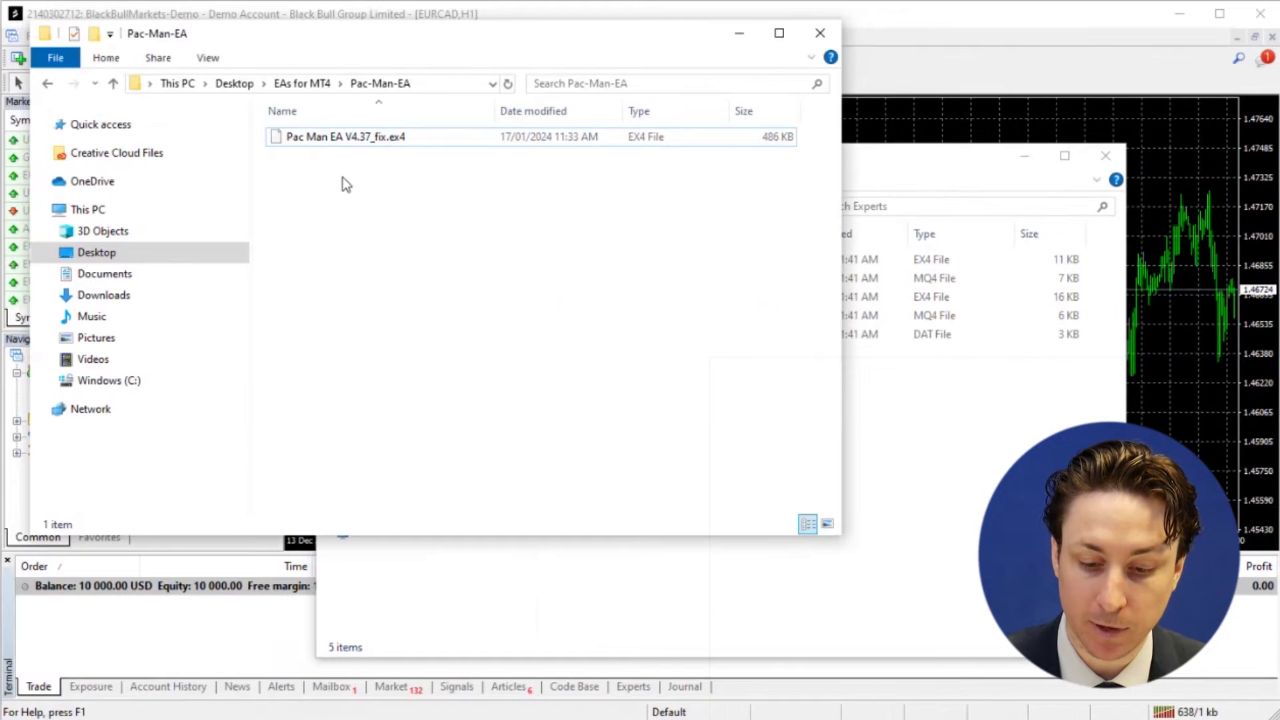
{"action": "left_click", "coordinate": [345, 137]}
{"action": "left_click_drag", "start_coordinate": [345, 136], "coordinate": [922, 513]}
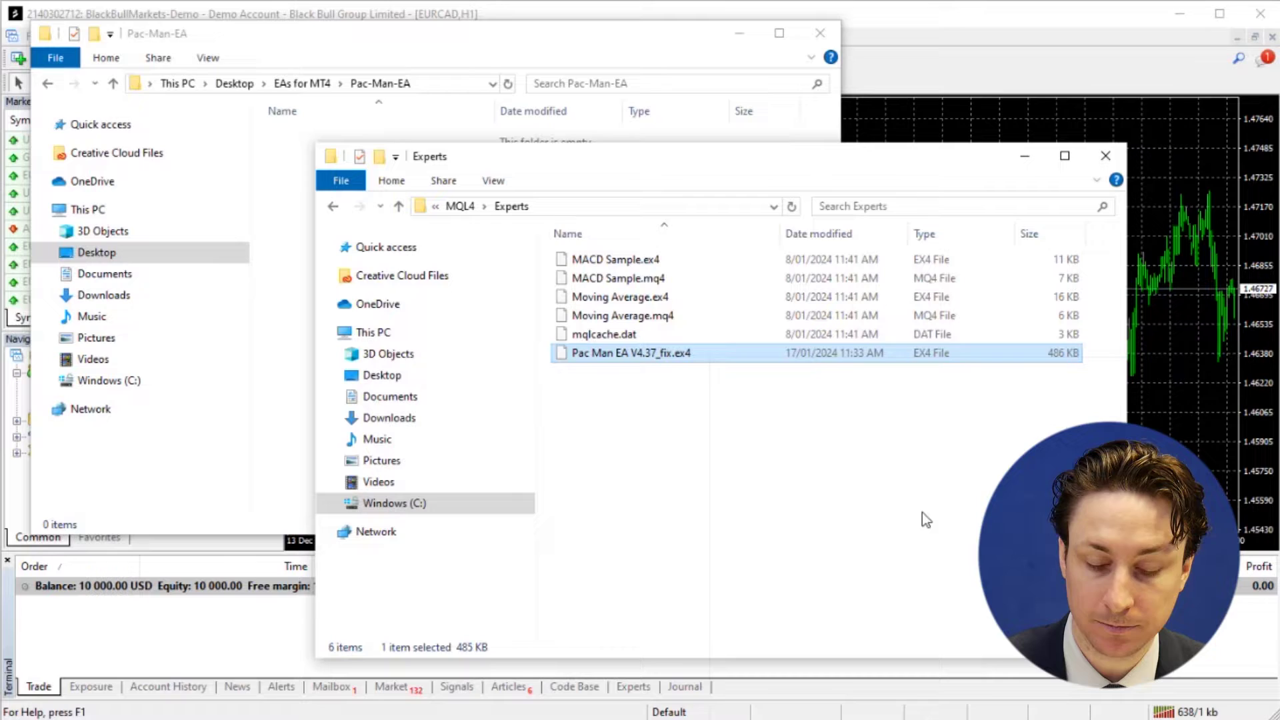
Step: Close both Explorer windows and select Pac Man EA V4.37_fix under the Navigator's Expert Advisors
{"action": "left_click", "coordinate": [1105, 155]}
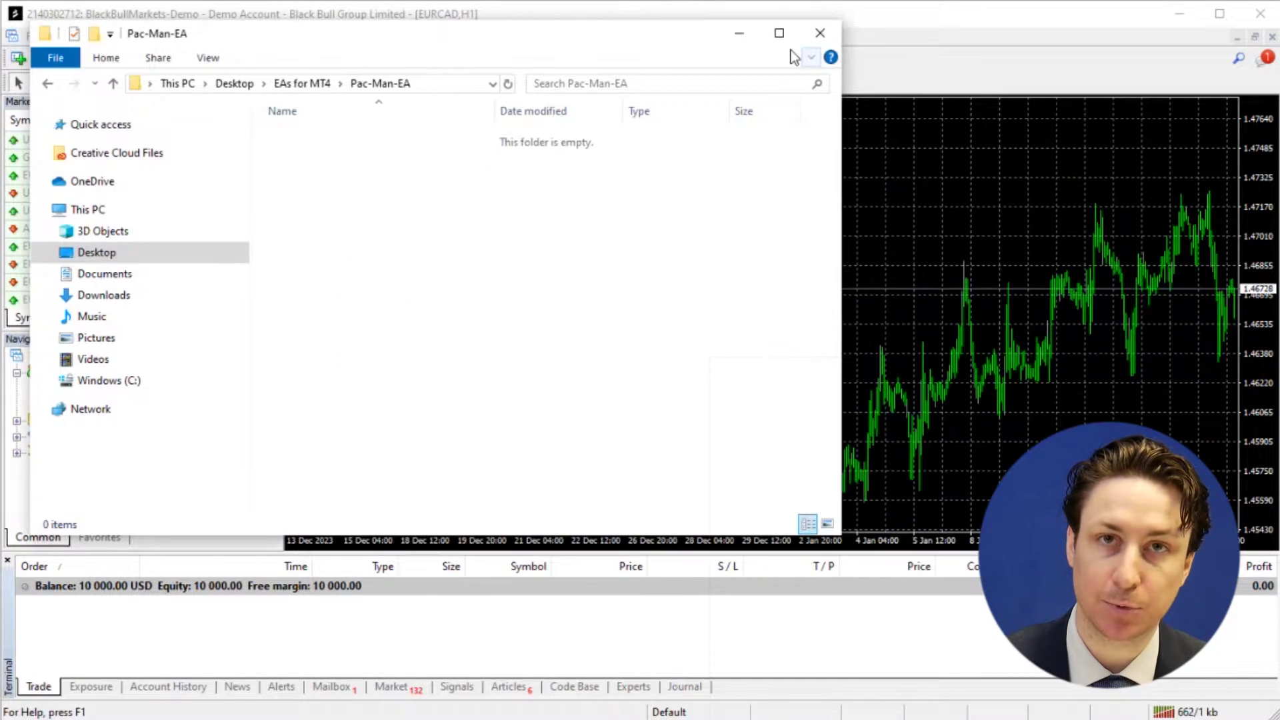
{"action": "left_click", "coordinate": [739, 33]}
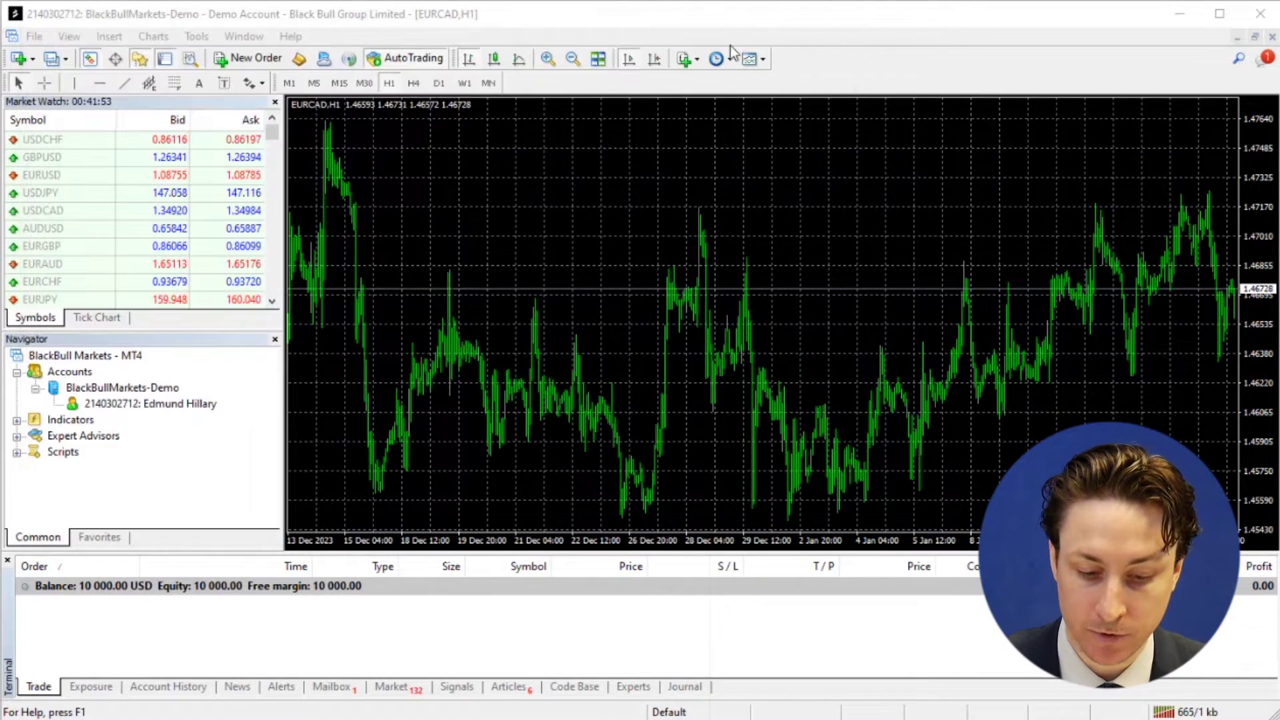
{"action": "left_click", "coordinate": [1169, 47]}
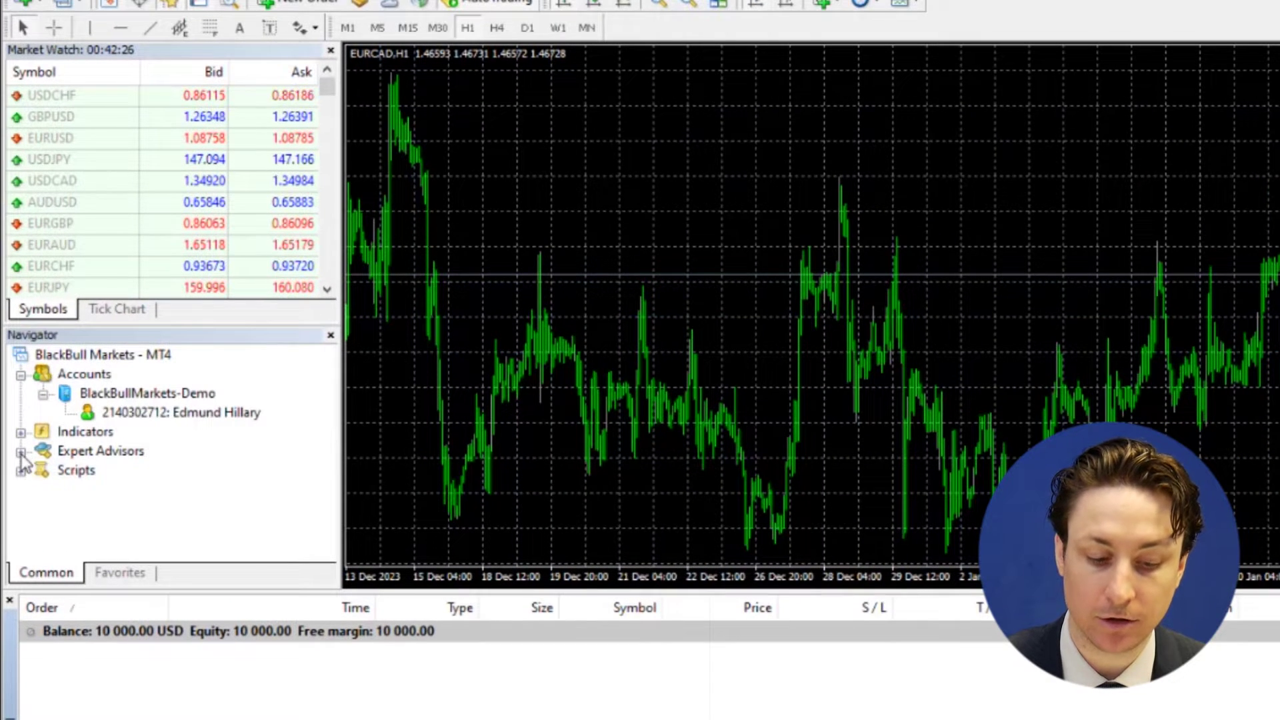
{"action": "left_click", "coordinate": [17, 436]}
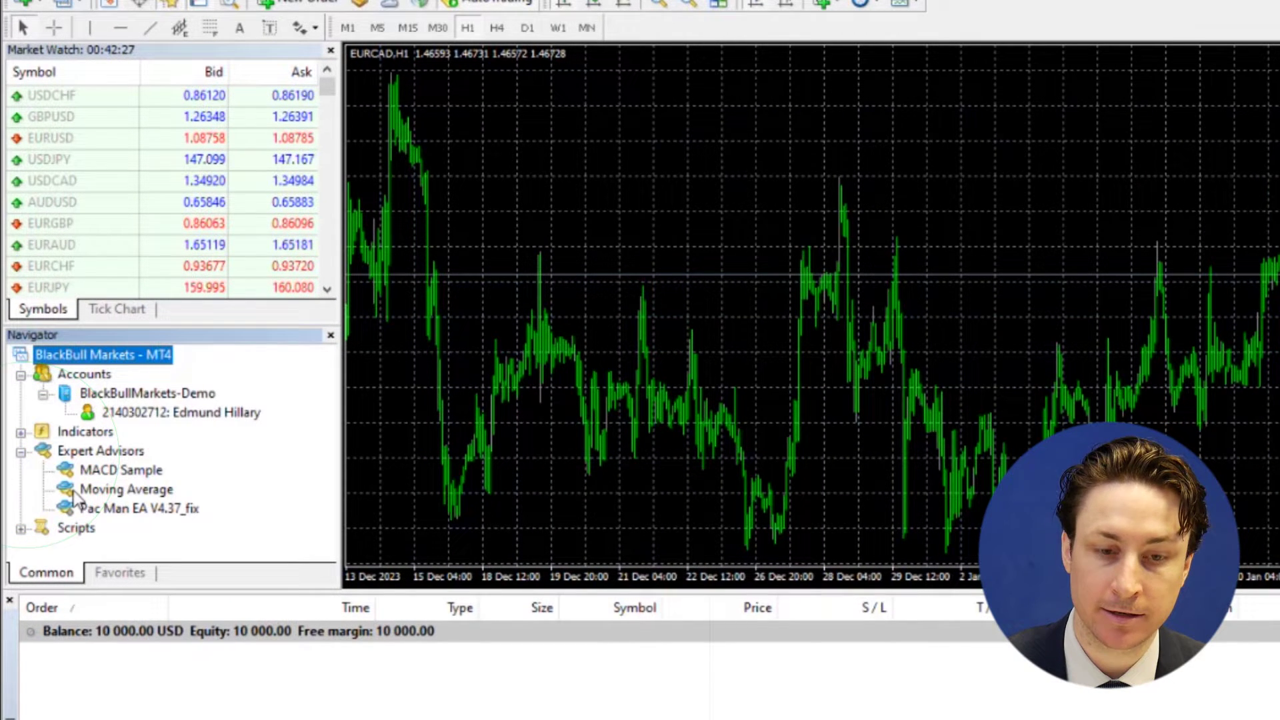
{"action": "left_click", "coordinate": [117, 509]}
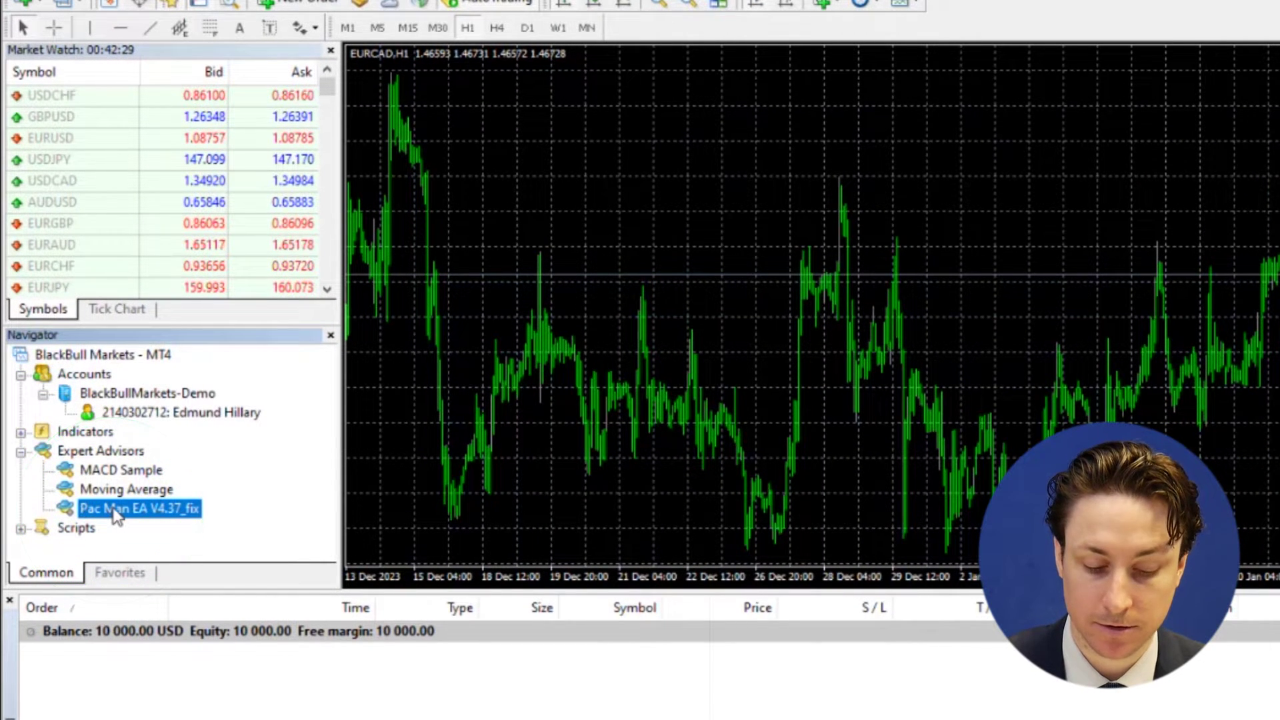
Step: Drop Pac Man EA V4.37_fix onto the EURCAD H1 chart, review its inputs, and confirm
{"action": "left_click_drag", "start_coordinate": [116, 508], "coordinate": [761, 285]}
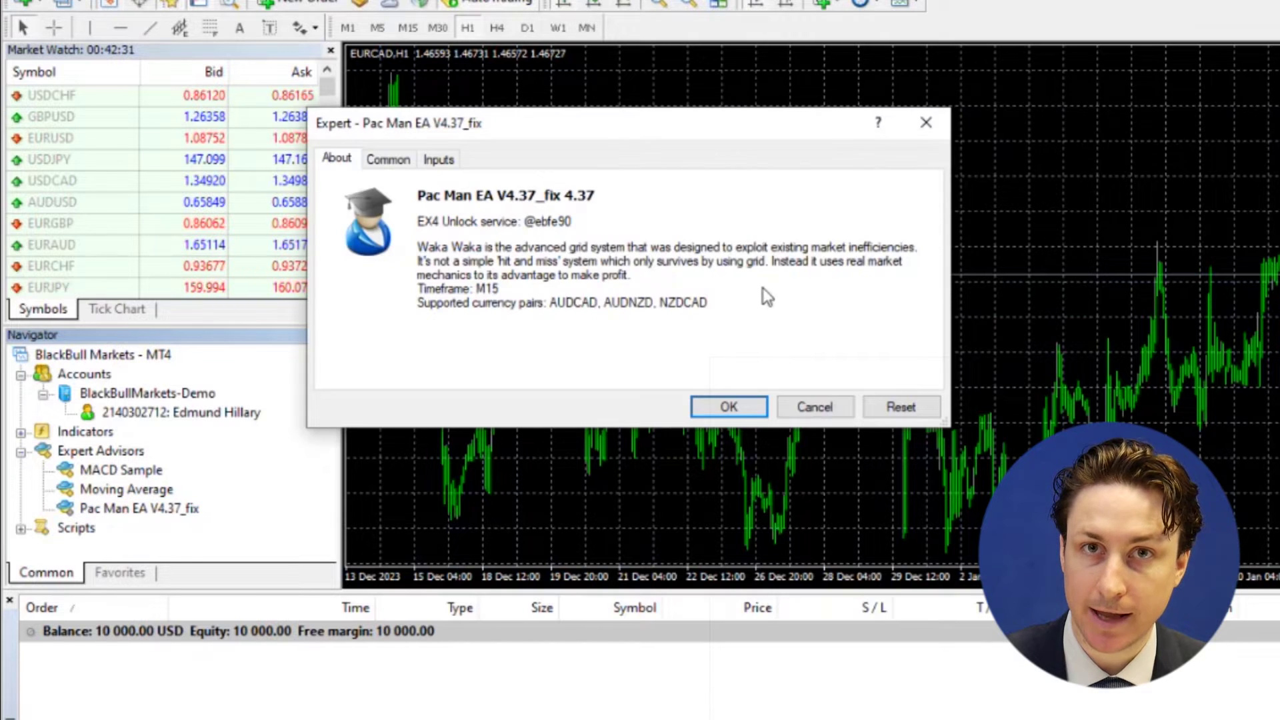
{"action": "left_click", "coordinate": [440, 158]}
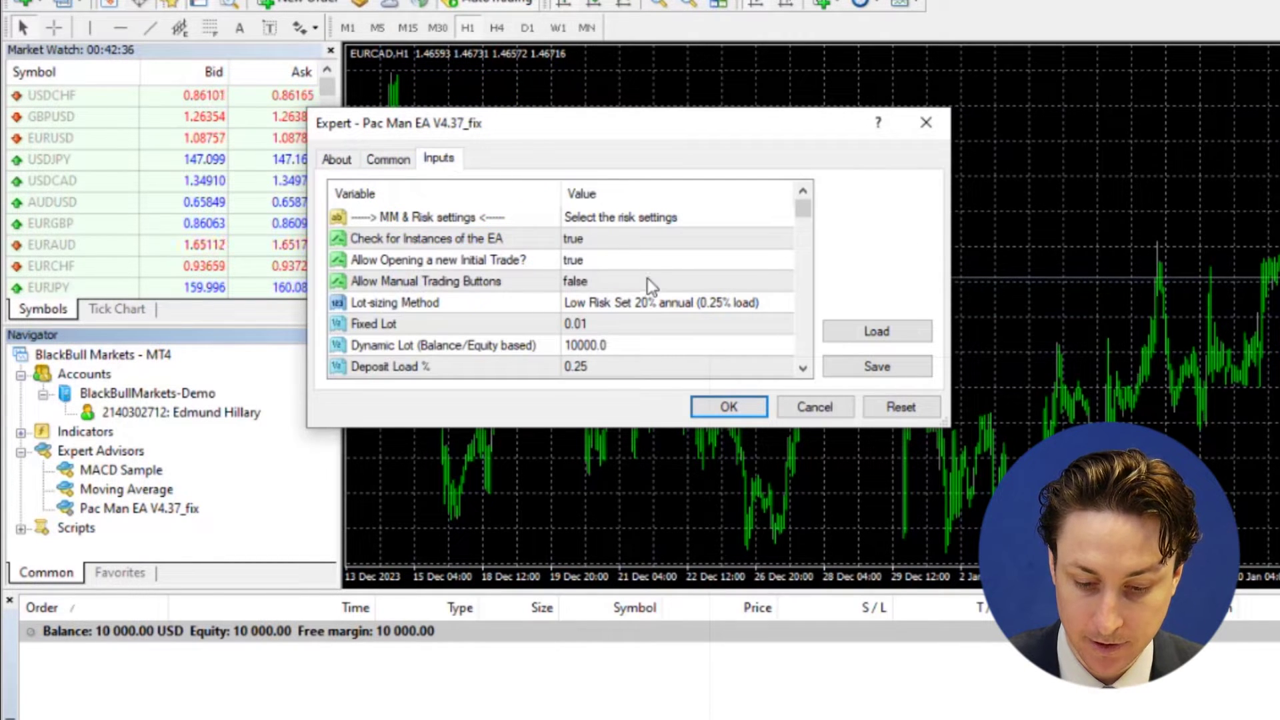
{"action": "scroll", "coordinate": [646, 277], "scroll_direction": "down", "scroll_amount": 4}
{"action": "scroll", "coordinate": [646, 279], "scroll_direction": "down", "scroll_amount": 4}
{"action": "scroll", "coordinate": [647, 278], "scroll_direction": "up", "scroll_amount": 5}
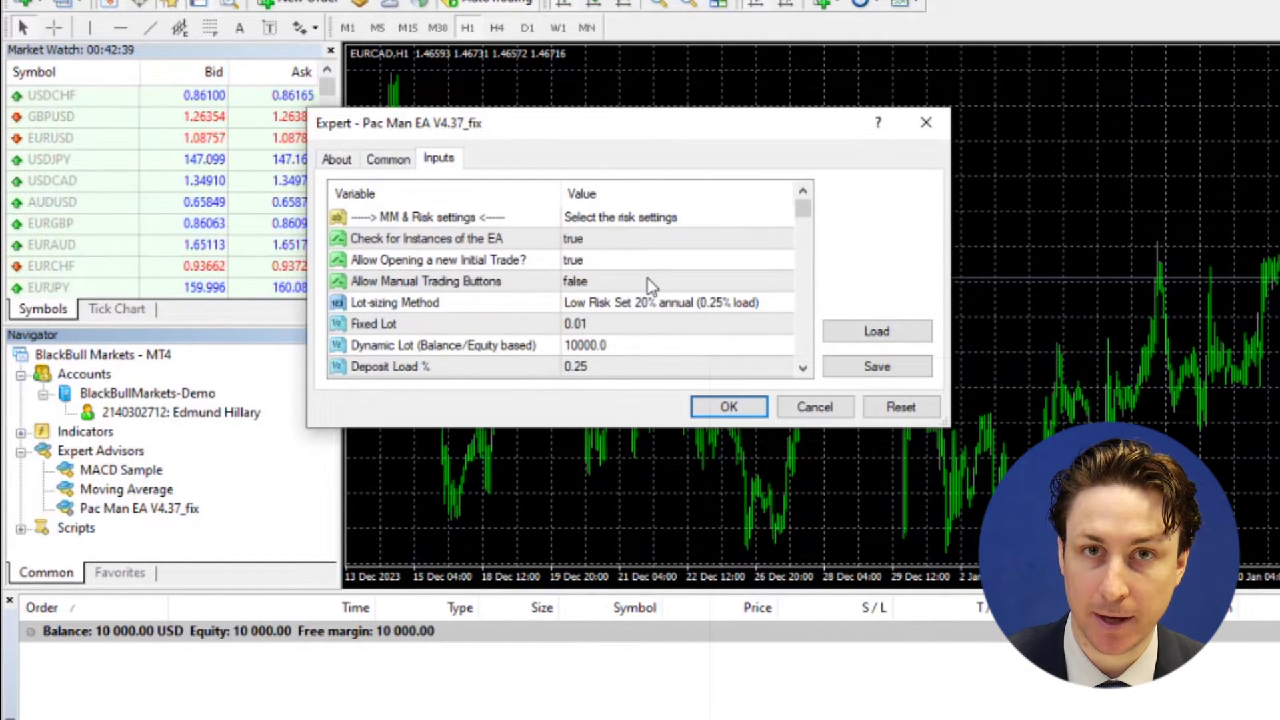
{"action": "left_click", "coordinate": [336, 158]}
{"action": "left_click", "coordinate": [728, 406]}
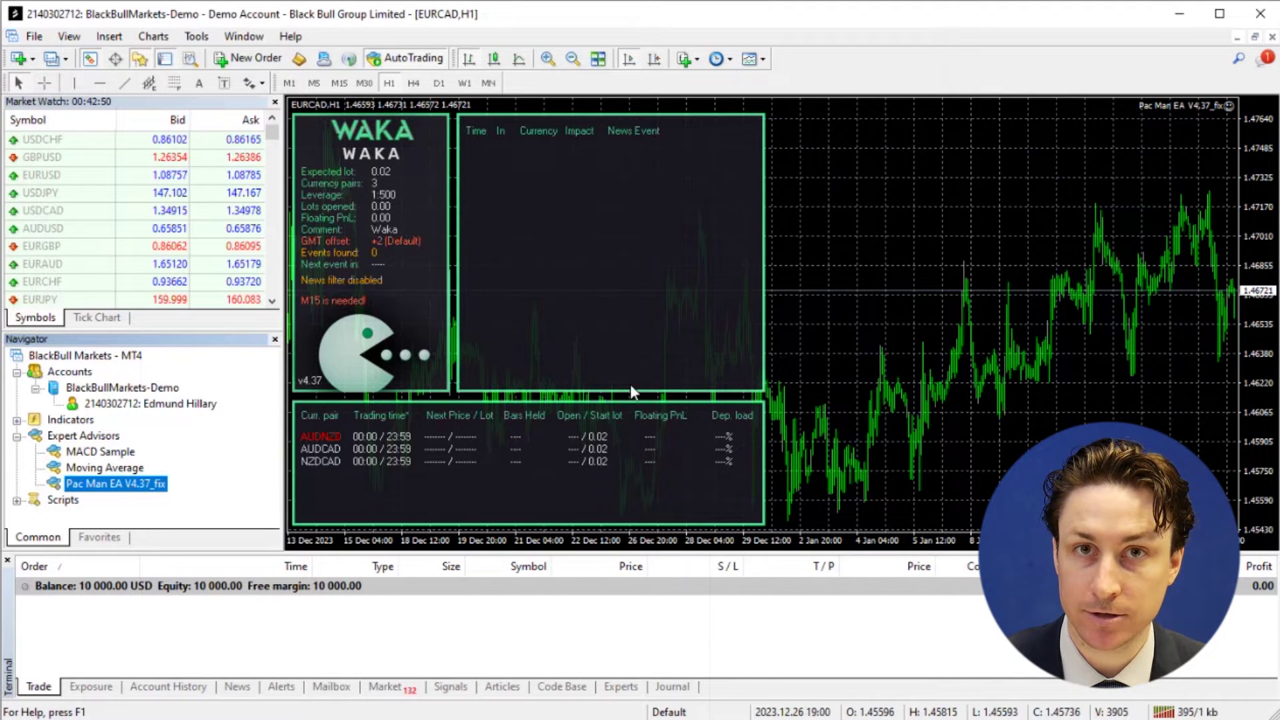
Step: Remove Pac Man EA from the EURCAD chart using the chart's Expert Advisors context menu
{"action": "right_click", "coordinate": [647, 378]}
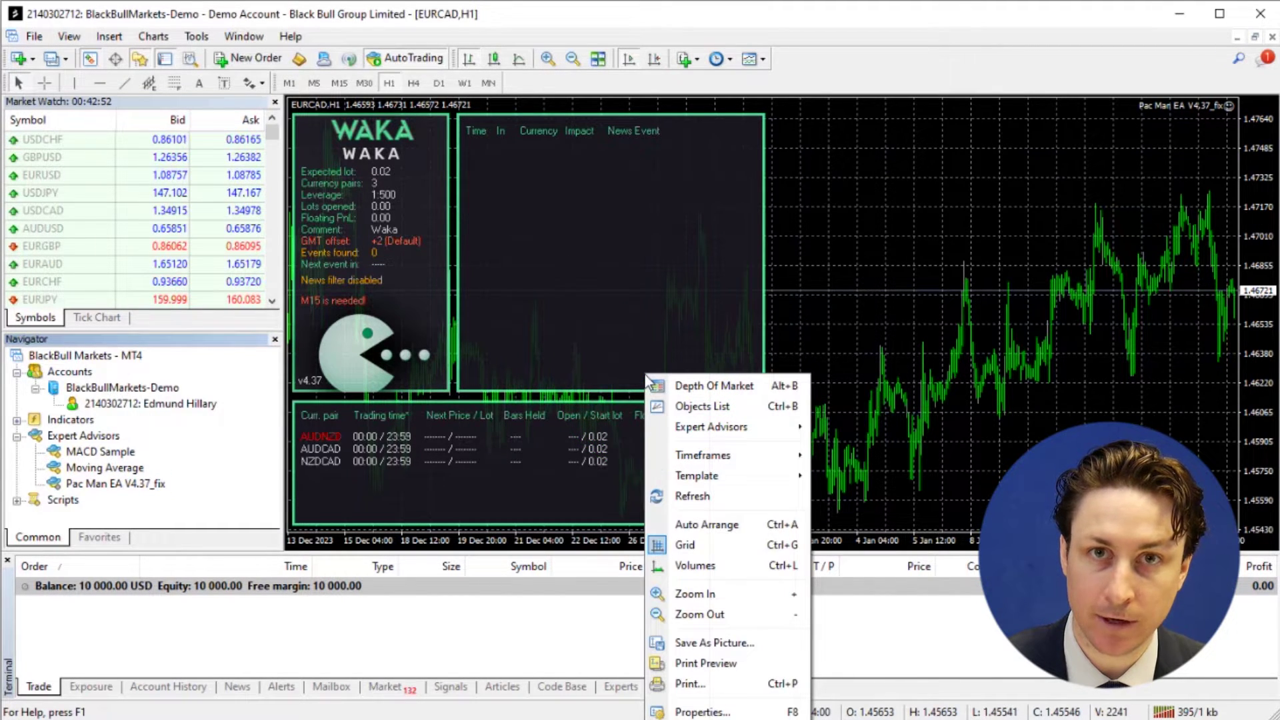
{"action": "mouse_move", "coordinate": [710, 426]}
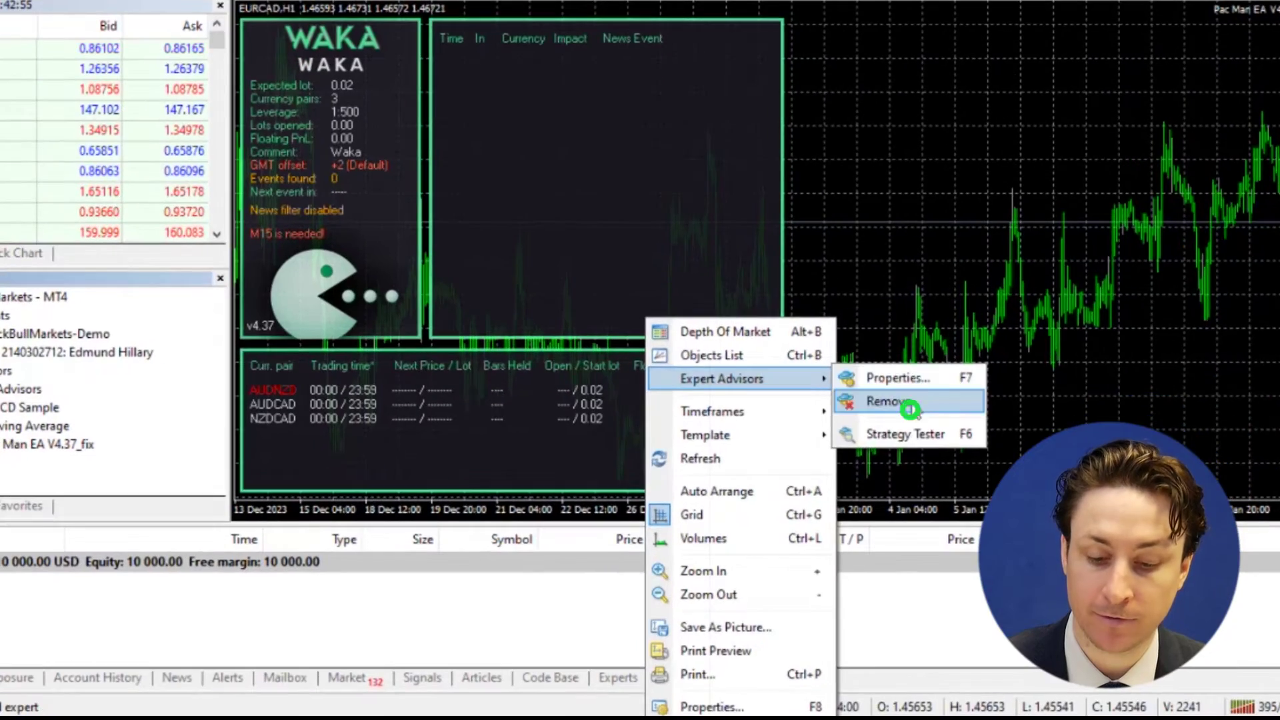
{"action": "left_click", "coordinate": [857, 446]}
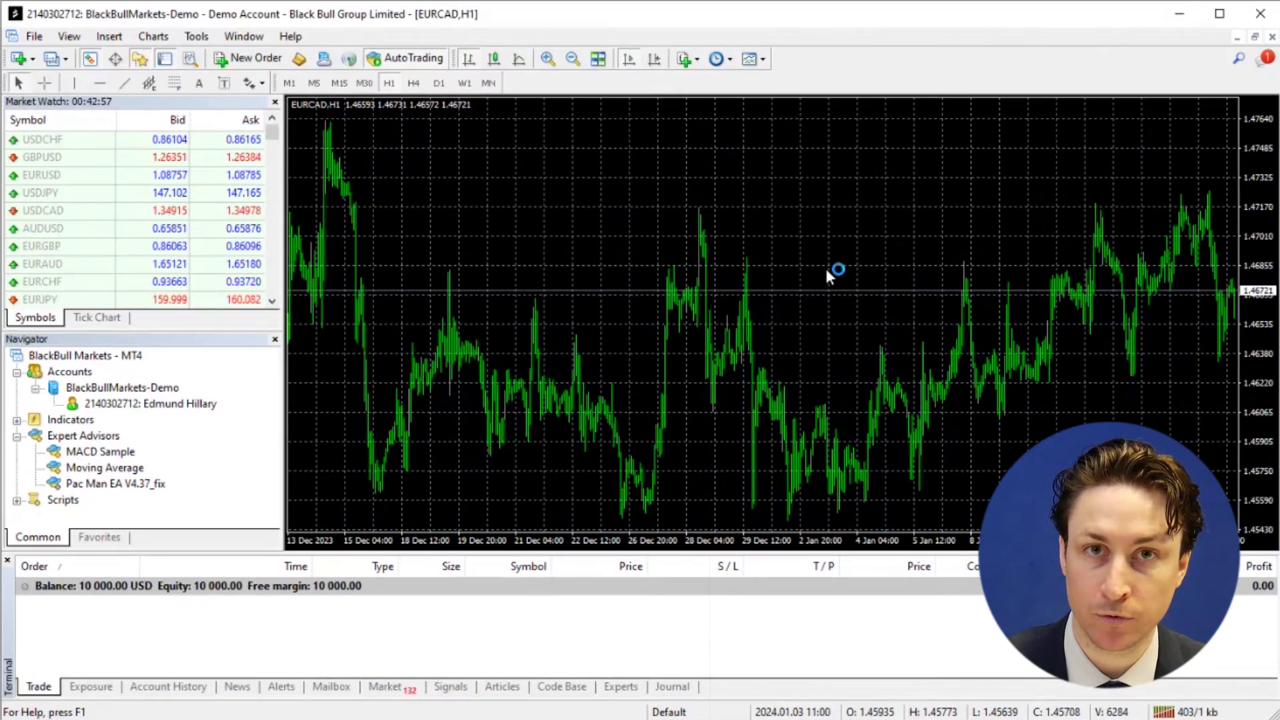